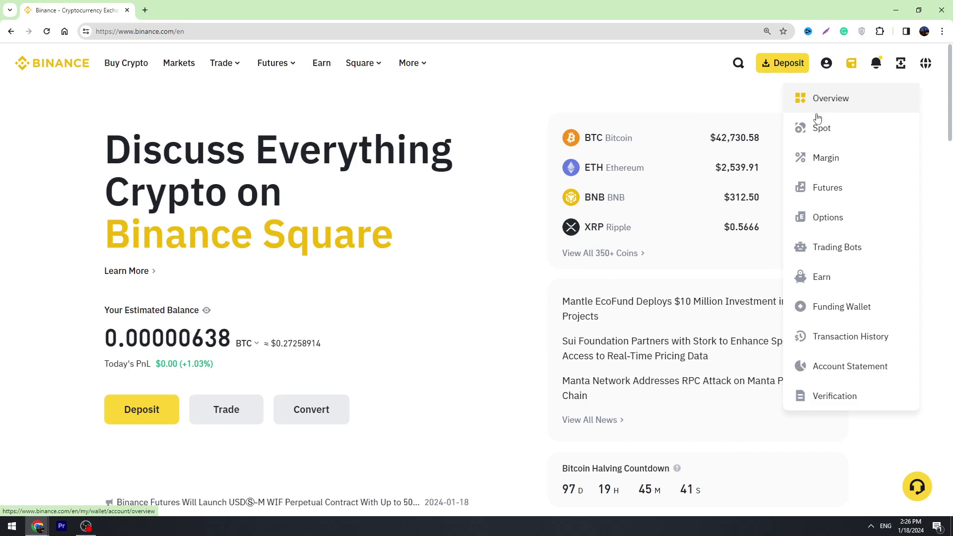
Step: Open the Spot wallet and review the TRX, BTC, XRP, SHIB and USDT balances
{"action": "left_click", "coordinate": [822, 130]}
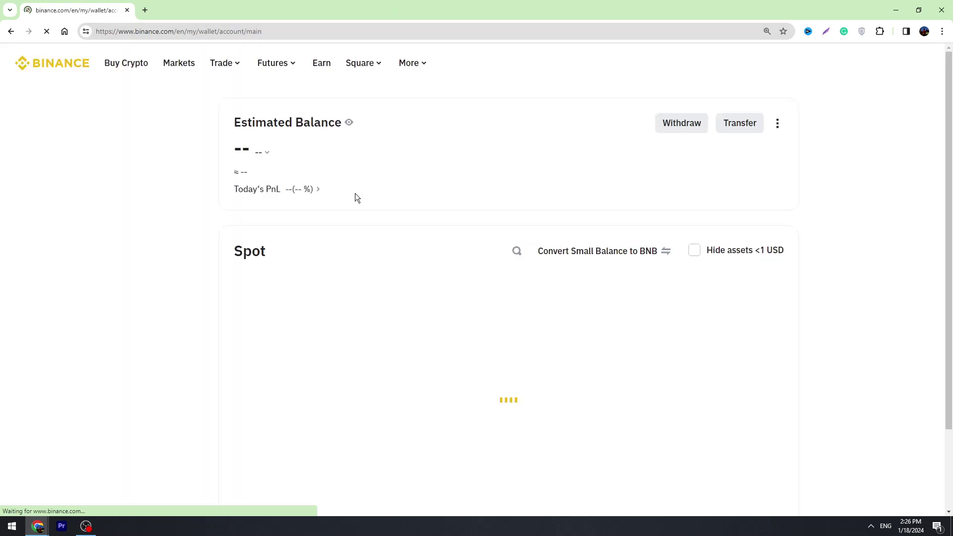
{"action": "scroll", "coordinate": [322, 288], "scroll_direction": "down", "scroll_amount": 2}
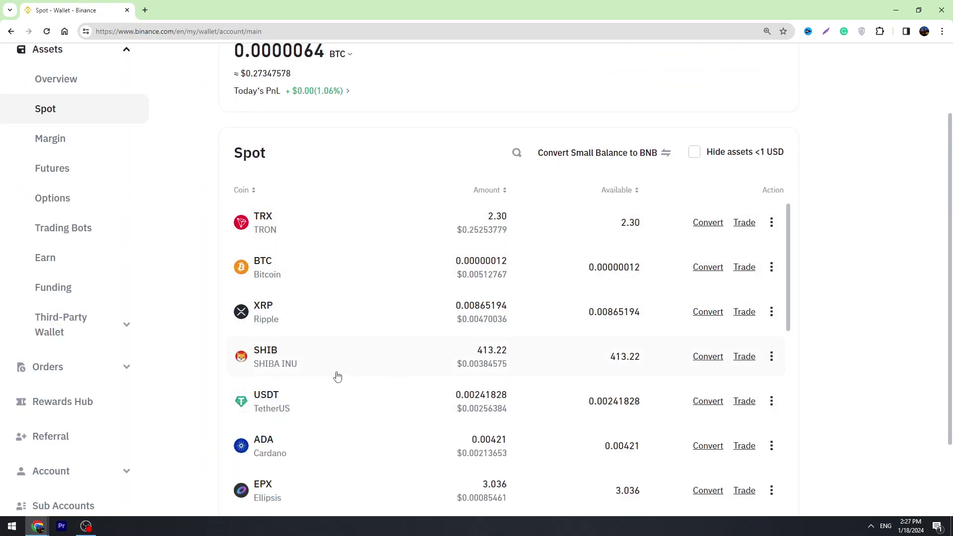
{"action": "scroll", "coordinate": [640, 221], "scroll_direction": "up", "scroll_amount": 2}
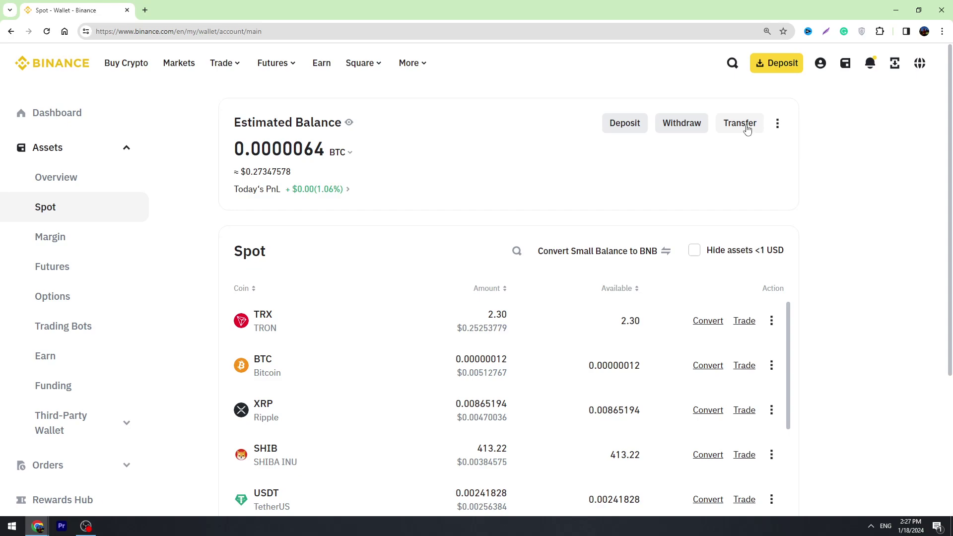
{"action": "left_click", "coordinate": [747, 129]}
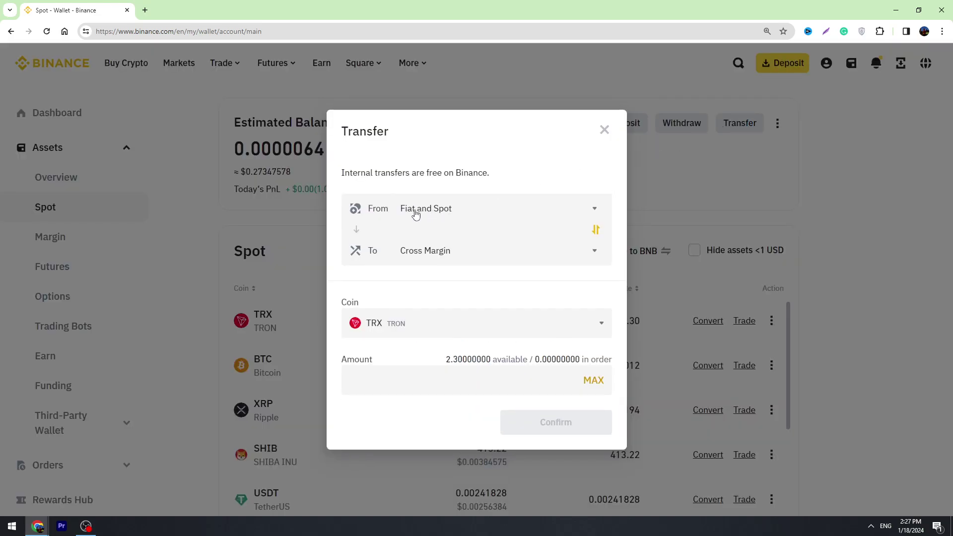
{"action": "left_click", "coordinate": [420, 257]}
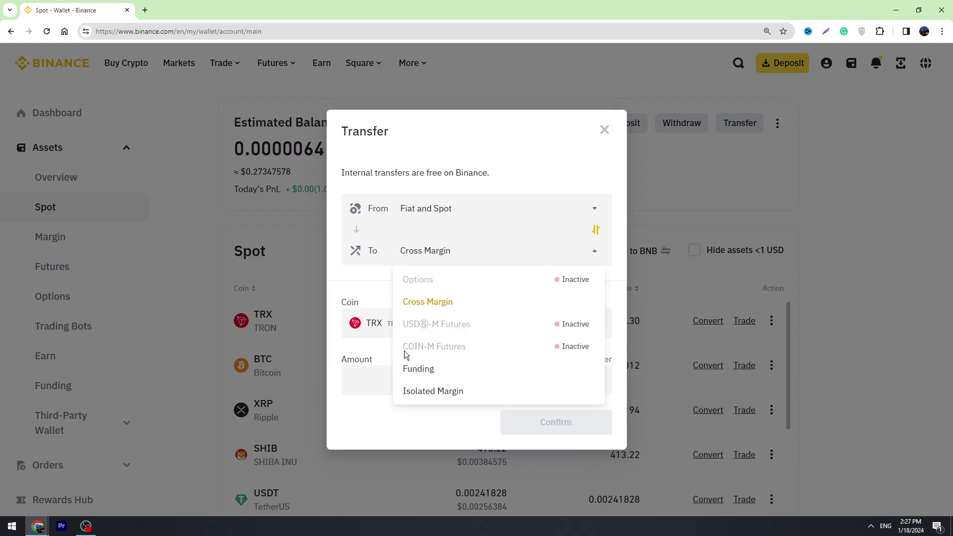
{"action": "left_click", "coordinate": [419, 369]}
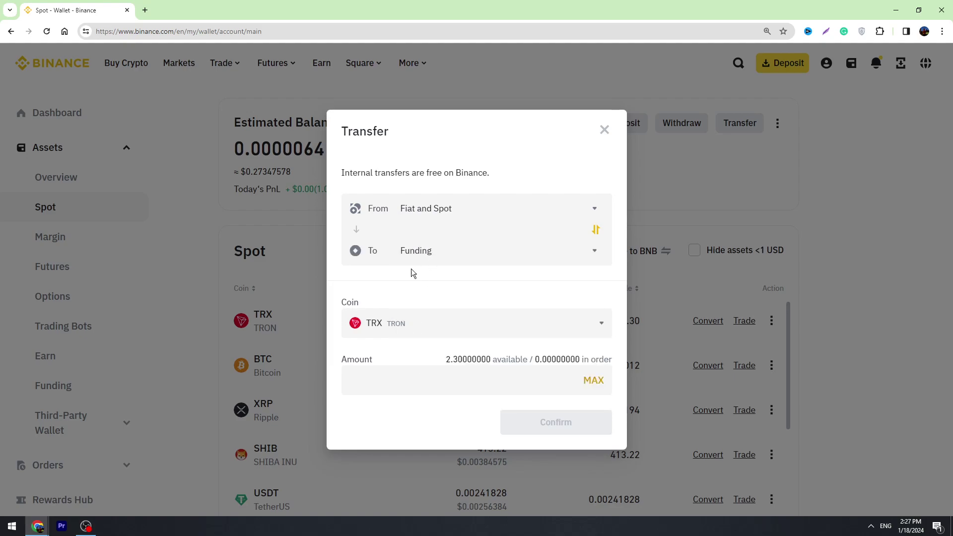
{"action": "left_click", "coordinate": [409, 332]}
{"action": "scroll", "coordinate": [397, 307], "scroll_direction": "down", "scroll_amount": 1}
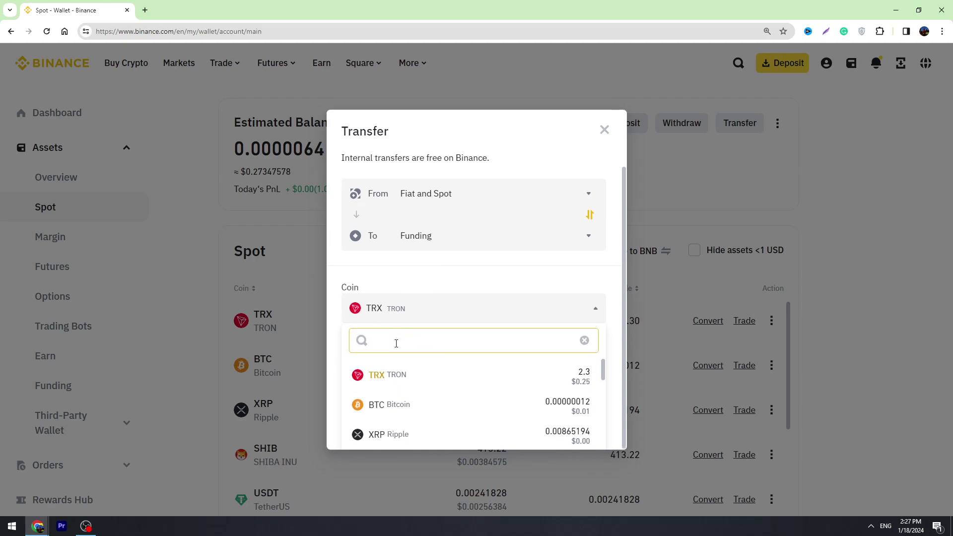
{"action": "type", "text": "us"}
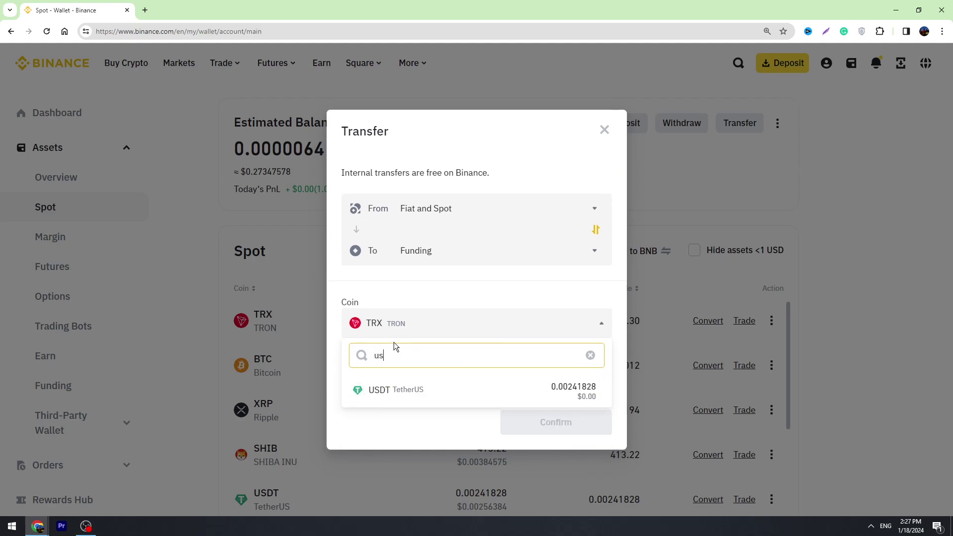
{"action": "left_click", "coordinate": [399, 389]}
{"action": "left_click", "coordinate": [403, 390]}
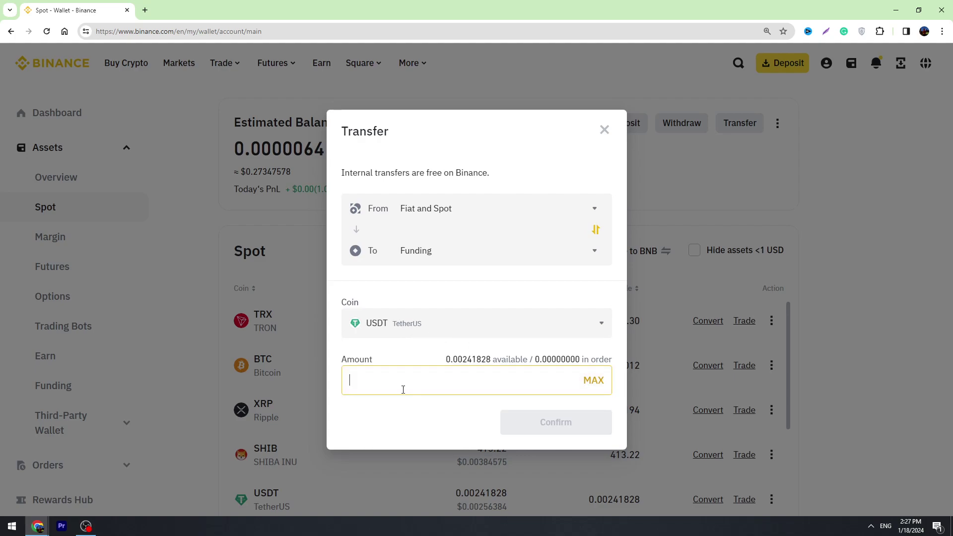
{"action": "type", "text": "1"}
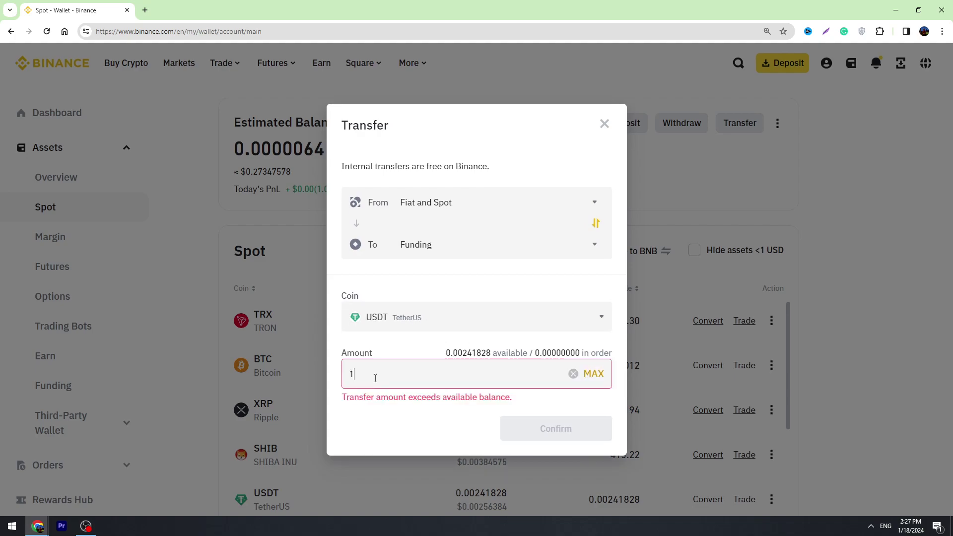
{"action": "type", "text": "00"}
{"action": "left_click", "coordinate": [637, 178]}
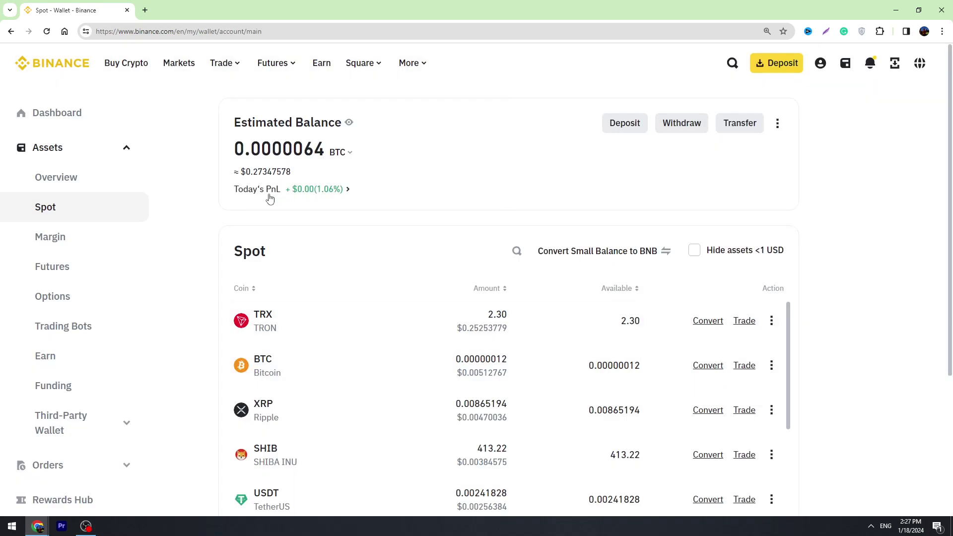
{"action": "mouse_move", "coordinate": [223, 62]}
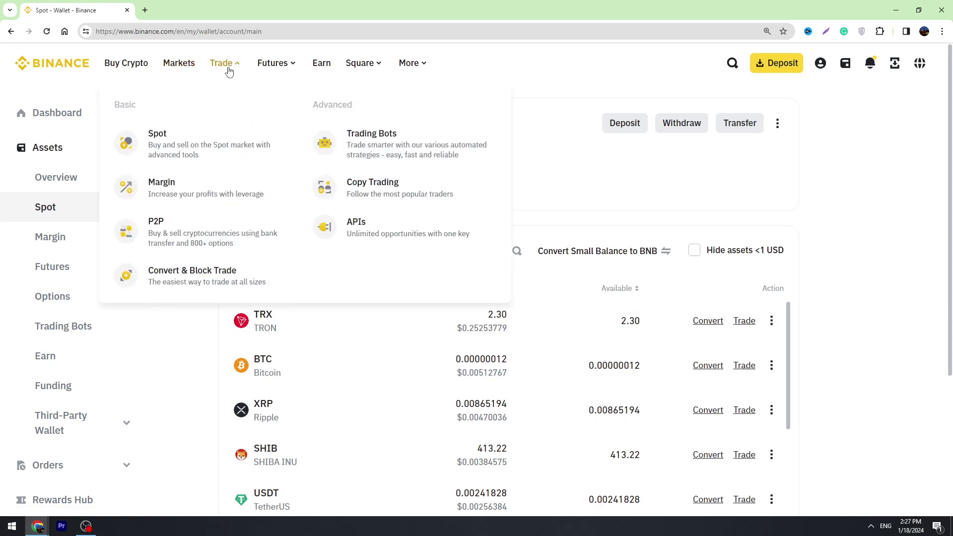
Step: Switch P2P to selling USDT for USD and search payment methods for 'bank'
{"action": "left_click", "coordinate": [163, 234]}
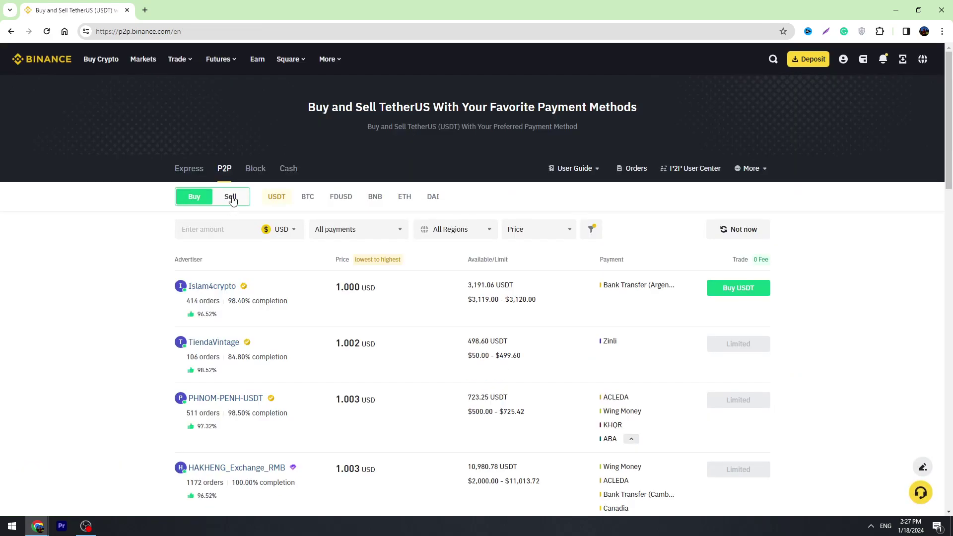
{"action": "left_click", "coordinate": [231, 197]}
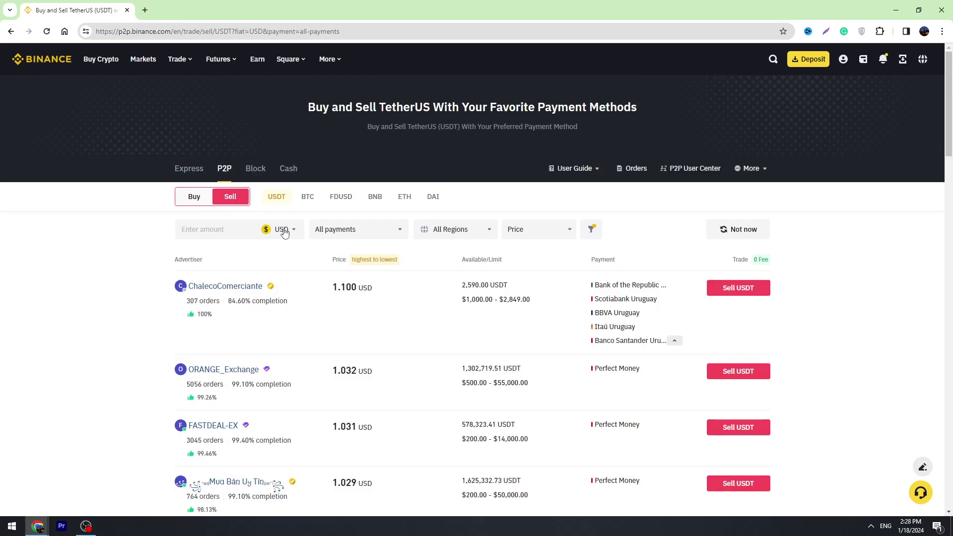
{"action": "left_click", "coordinate": [283, 230]}
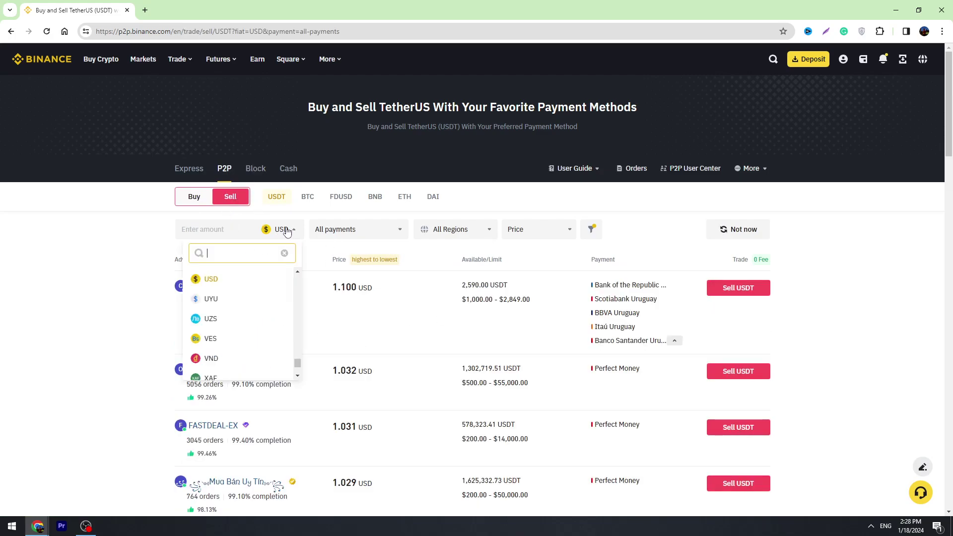
{"action": "left_click", "coordinate": [148, 284]}
{"action": "left_click", "coordinate": [376, 229]}
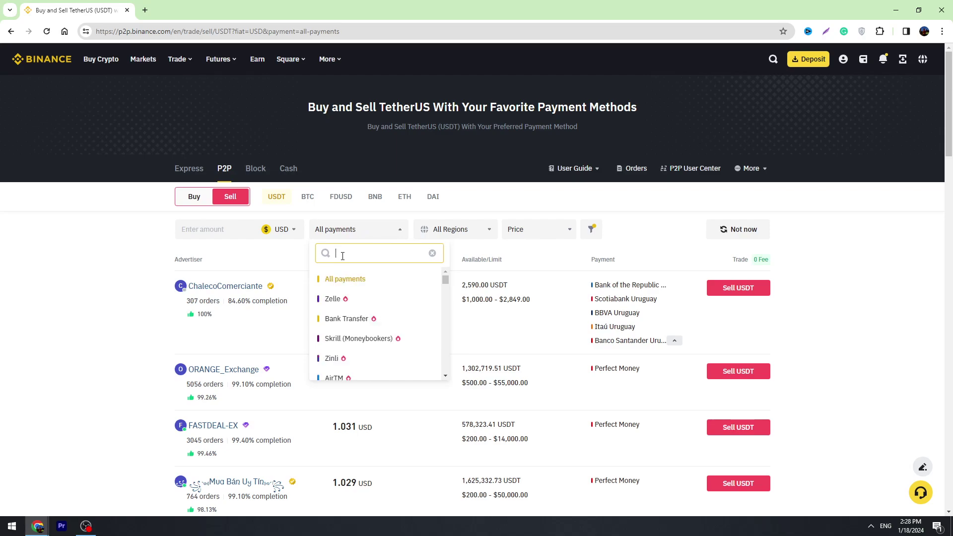
{"action": "type", "text": "ban"}
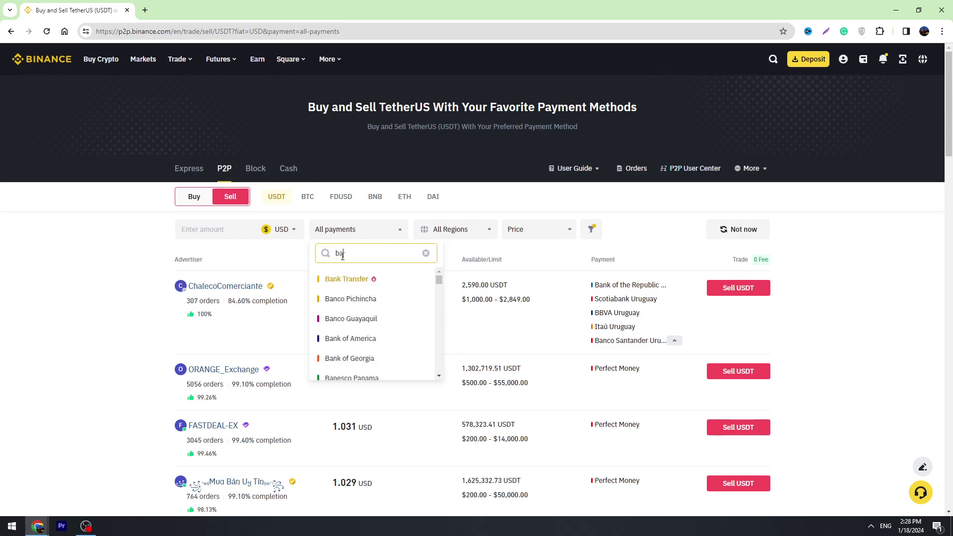
{"action": "type", "text": "k"}
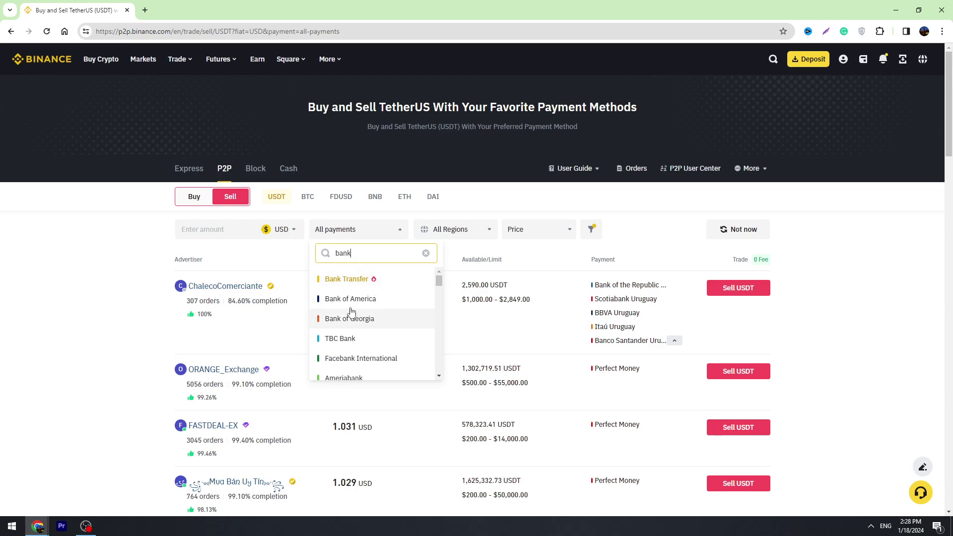
{"action": "left_click", "coordinate": [365, 301]}
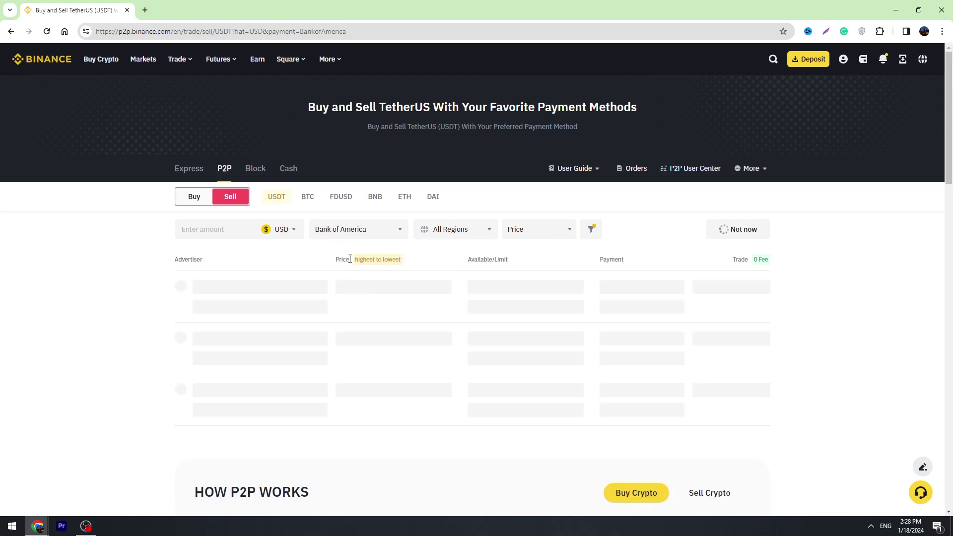
{"action": "scroll", "coordinate": [338, 213], "scroll_direction": "down", "scroll_amount": 3}
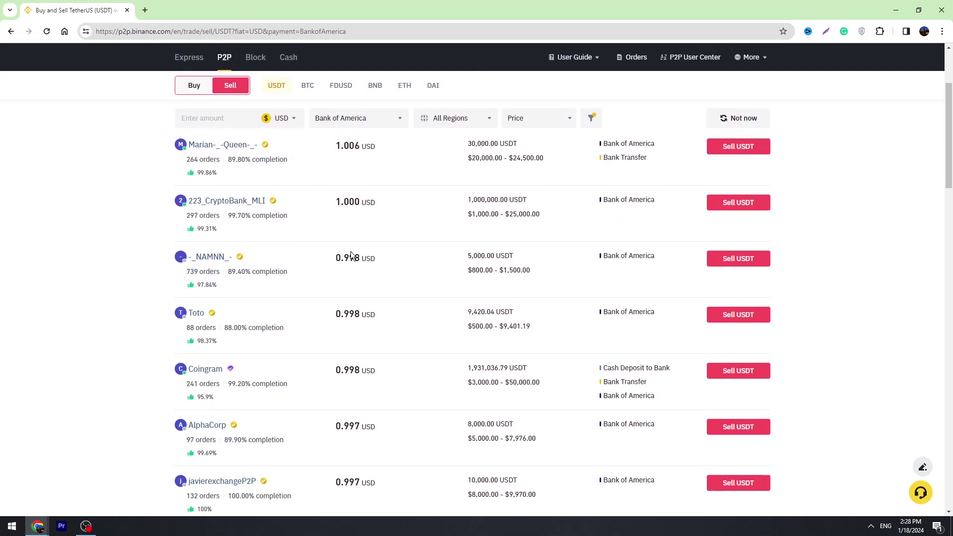
{"action": "scroll", "coordinate": [424, 369], "scroll_direction": "down", "scroll_amount": 5}
{"action": "scroll", "coordinate": [423, 363], "scroll_direction": "up", "scroll_amount": 1}
{"action": "scroll", "coordinate": [327, 182], "scroll_direction": "up", "scroll_amount": 3}
{"action": "scroll", "coordinate": [431, 233], "scroll_direction": "up", "scroll_amount": 4}
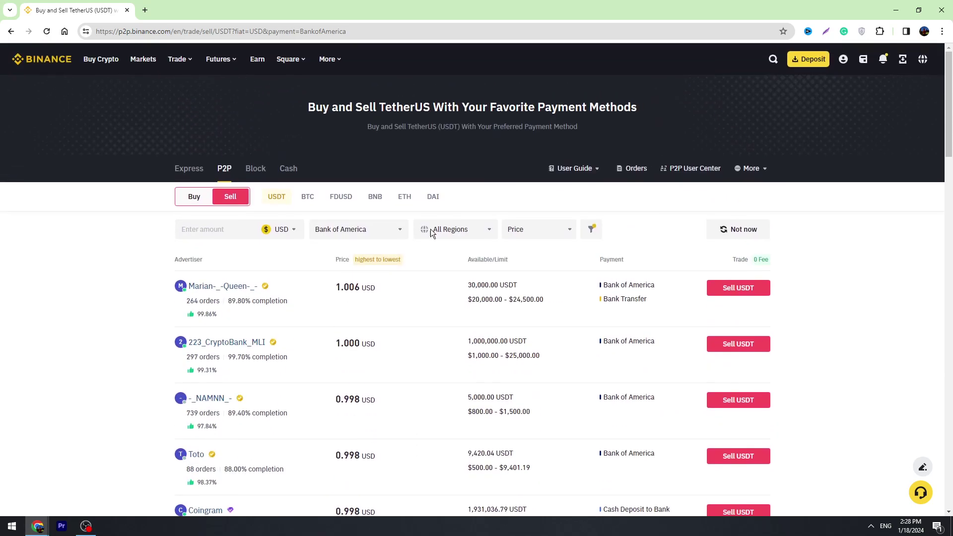
{"action": "scroll", "coordinate": [236, 314], "scroll_direction": "down", "scroll_amount": 3}
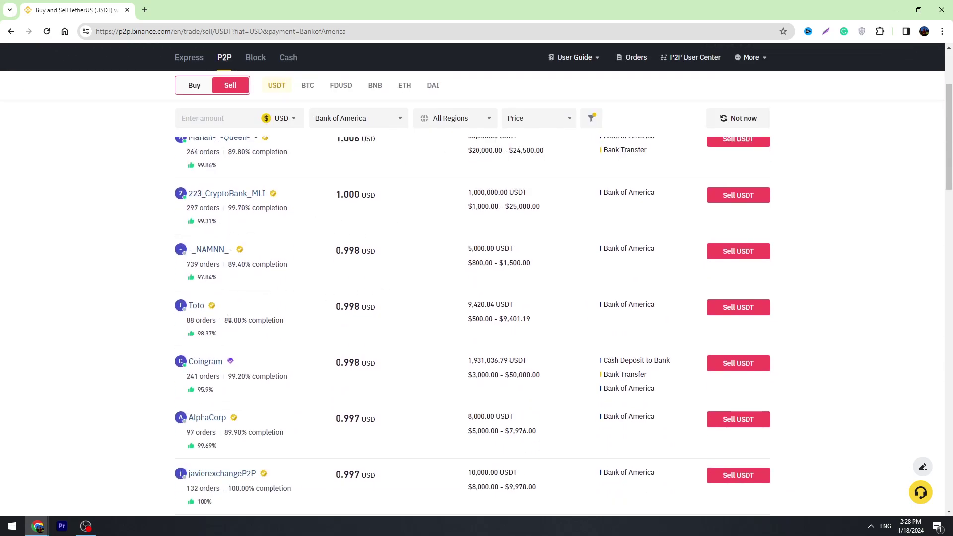
{"action": "scroll", "coordinate": [210, 383], "scroll_direction": "down", "scroll_amount": 3}
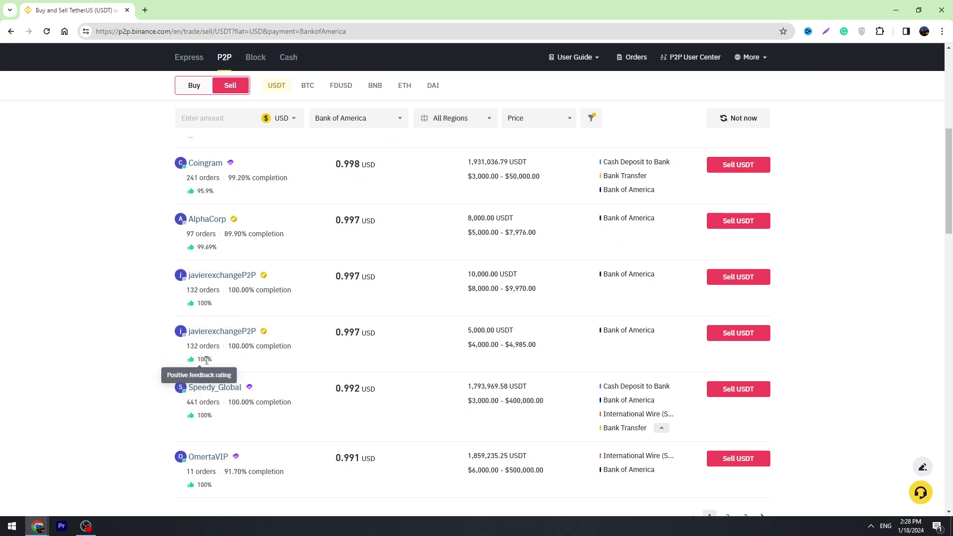
{"action": "scroll", "coordinate": [209, 392], "scroll_direction": "down", "scroll_amount": 2}
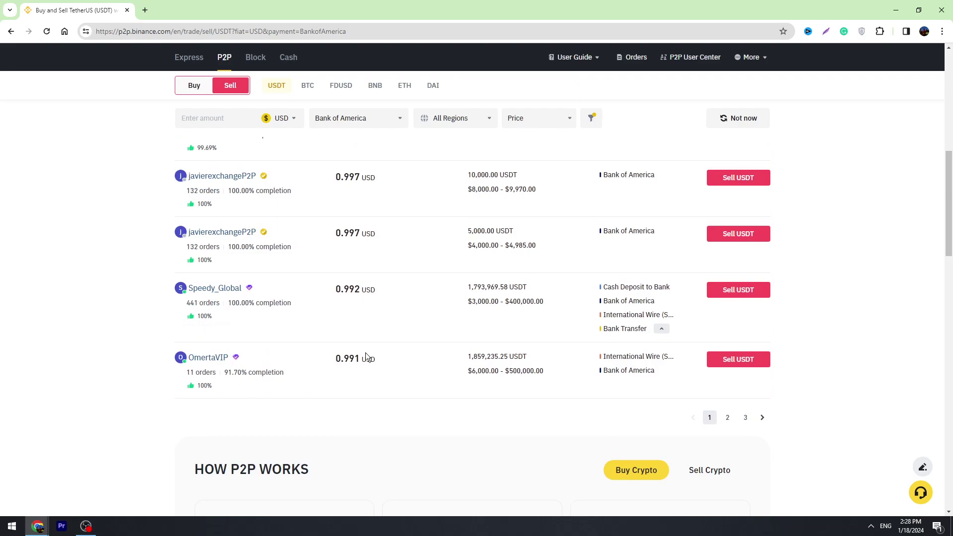
{"action": "left_click_drag", "start_coordinate": [186, 372], "coordinate": [210, 371]}
{"action": "double_click", "coordinate": [214, 372]}
{"action": "scroll", "coordinate": [231, 359], "scroll_direction": "up", "scroll_amount": 2}
{"action": "scroll", "coordinate": [217, 351], "scroll_direction": "up", "scroll_amount": 4}
{"action": "scroll", "coordinate": [215, 335], "scroll_direction": "up", "scroll_amount": 3}
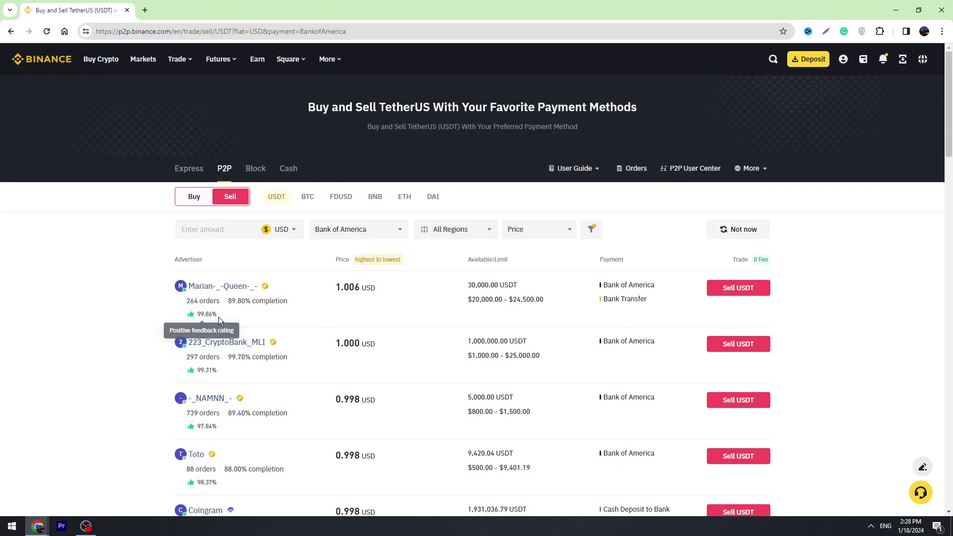
{"action": "scroll", "coordinate": [203, 332], "scroll_direction": "down", "scroll_amount": 2}
{"action": "scroll", "coordinate": [219, 352], "scroll_direction": "down", "scroll_amount": 2}
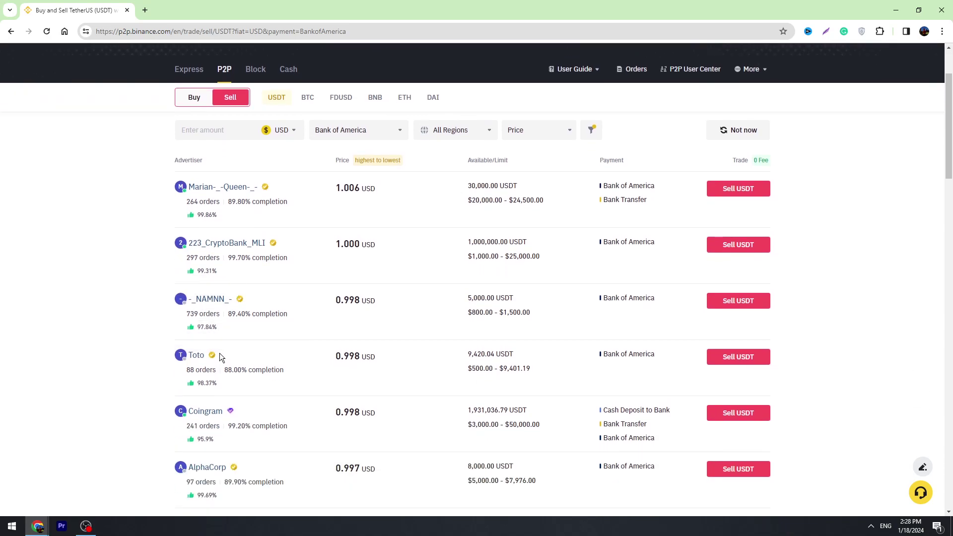
{"action": "scroll", "coordinate": [201, 353], "scroll_direction": "down", "scroll_amount": 1}
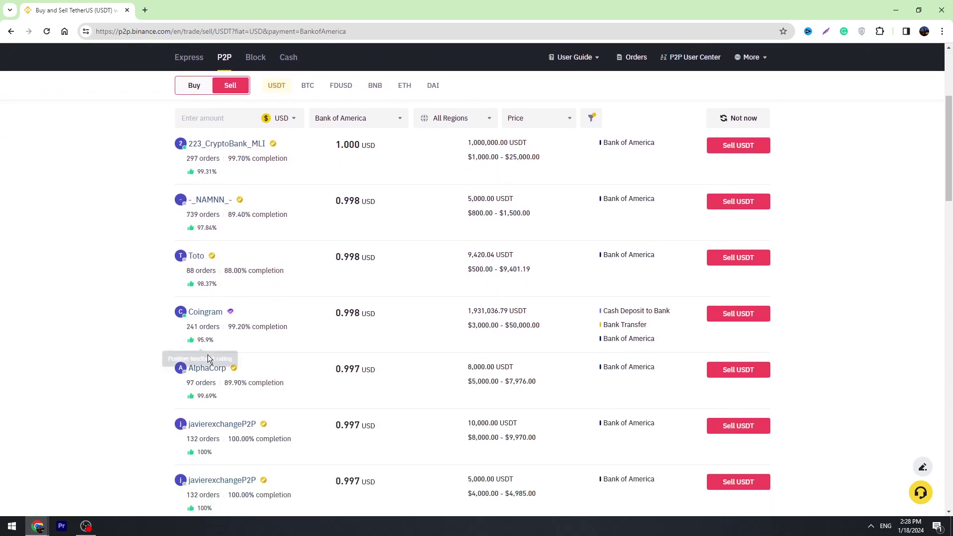
{"action": "scroll", "coordinate": [213, 352], "scroll_direction": "down", "scroll_amount": 1}
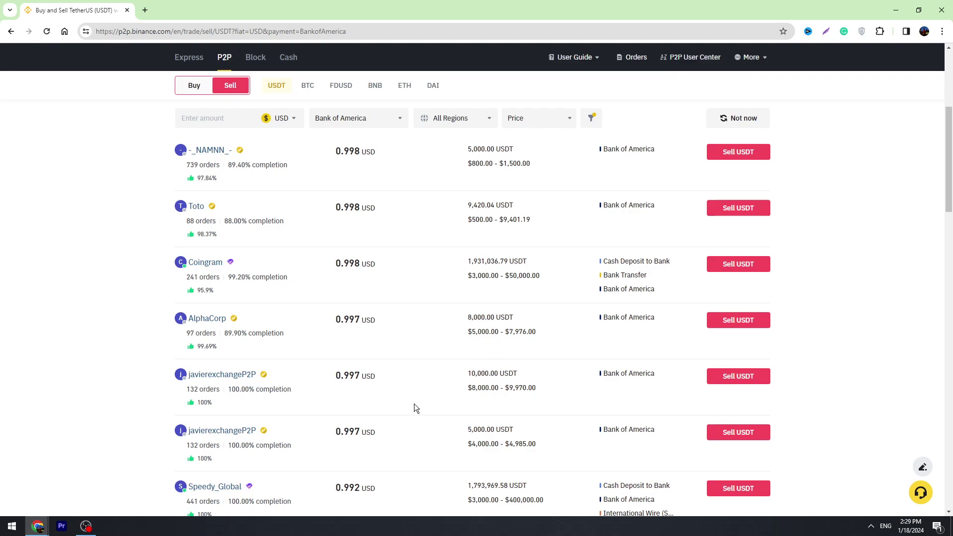
{"action": "scroll", "coordinate": [414, 408], "scroll_direction": "up", "scroll_amount": 2}
{"action": "scroll", "coordinate": [492, 398], "scroll_direction": "up", "scroll_amount": 2}
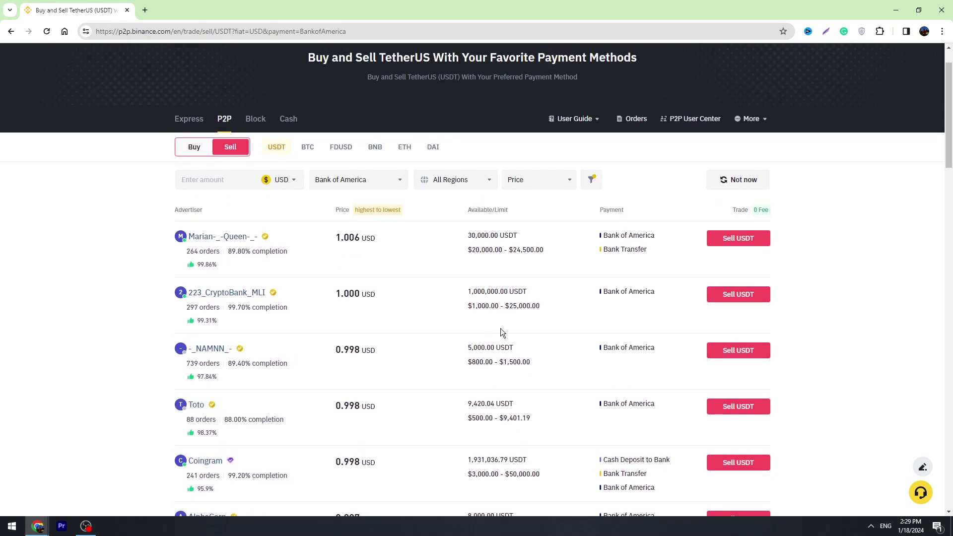
{"action": "scroll", "coordinate": [496, 329], "scroll_direction": "down", "scroll_amount": 2}
{"action": "scroll", "coordinate": [595, 347], "scroll_direction": "down", "scroll_amount": 7}
{"action": "scroll", "coordinate": [729, 378], "scroll_direction": "down", "scroll_amount": 8}
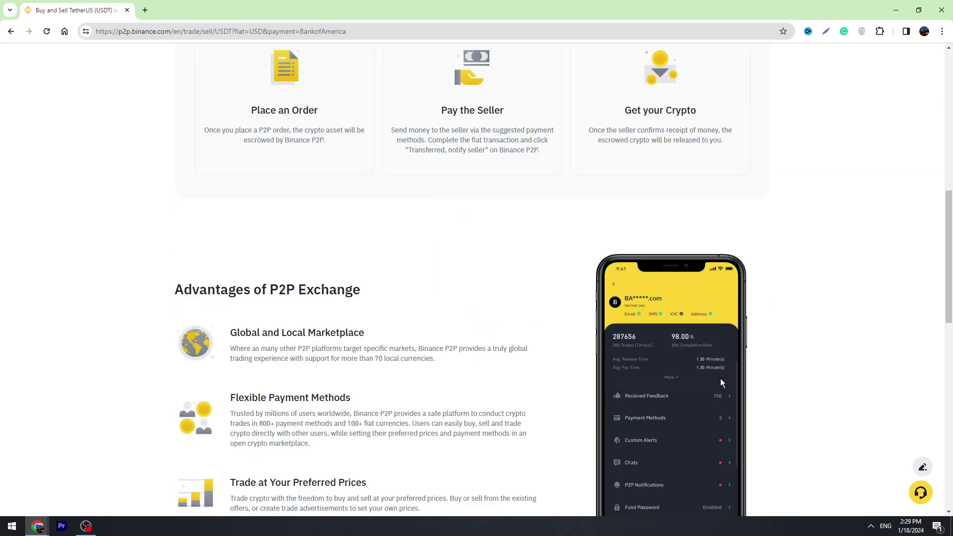
{"action": "scroll", "coordinate": [449, 367], "scroll_direction": "up", "scroll_amount": 15}
{"action": "scroll", "coordinate": [425, 268], "scroll_direction": "up", "scroll_amount": 2}
{"action": "scroll", "coordinate": [454, 323], "scroll_direction": "up", "scroll_amount": 3}
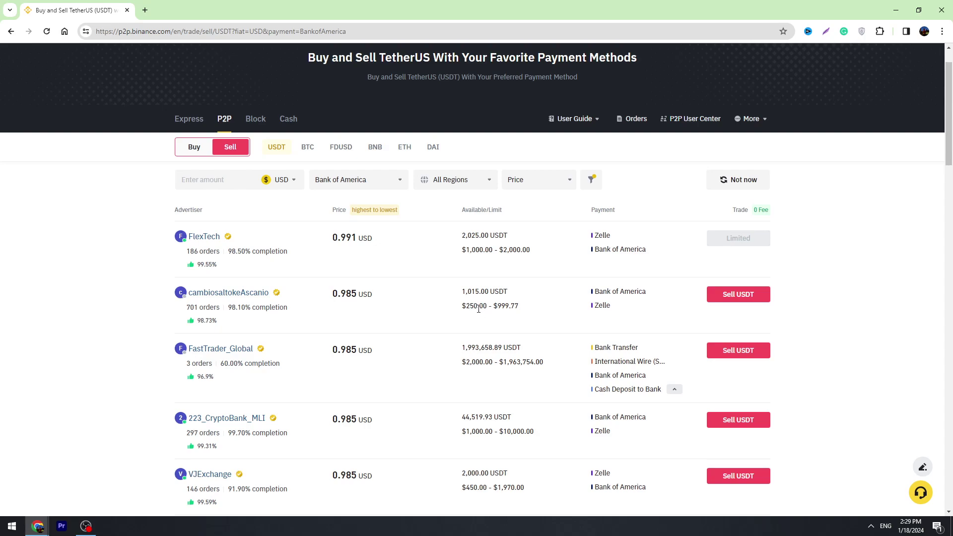
{"action": "left_click", "coordinate": [735, 295]}
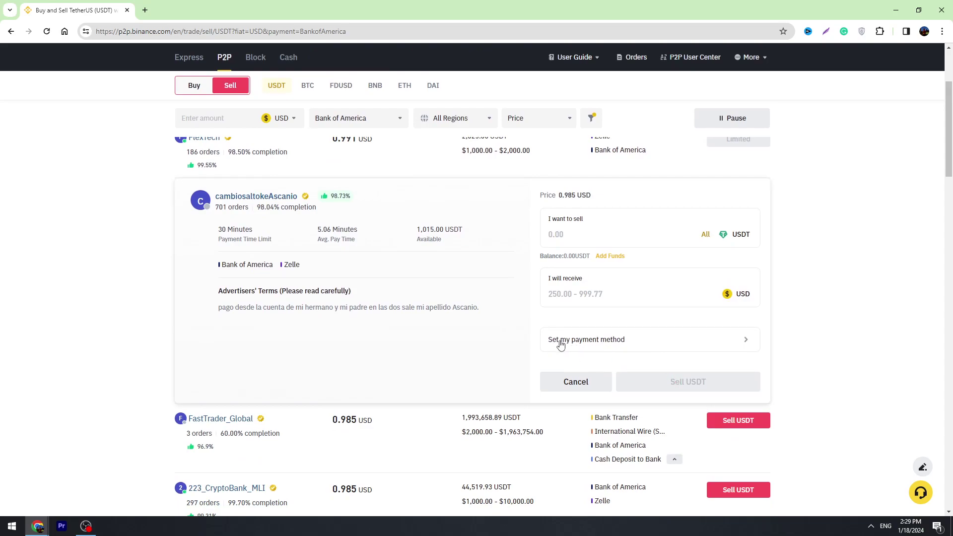
{"action": "left_click", "coordinate": [590, 344]}
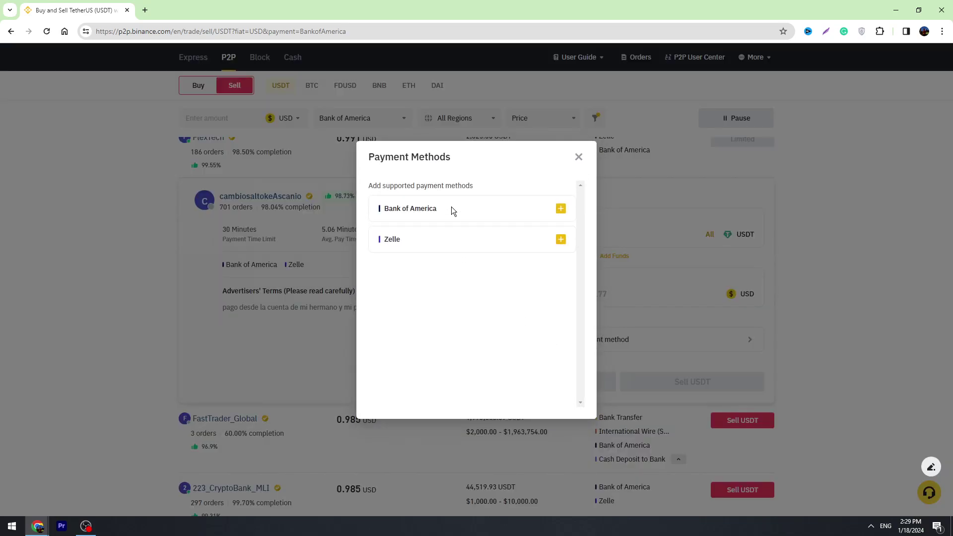
{"action": "left_click", "coordinate": [560, 209]}
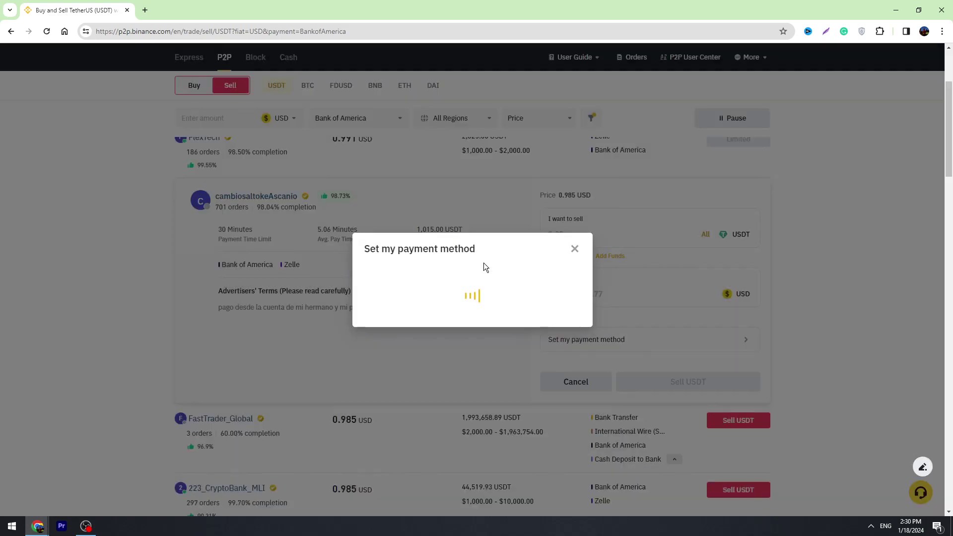
{"action": "scroll", "coordinate": [435, 350], "scroll_direction": "down", "scroll_amount": 2}
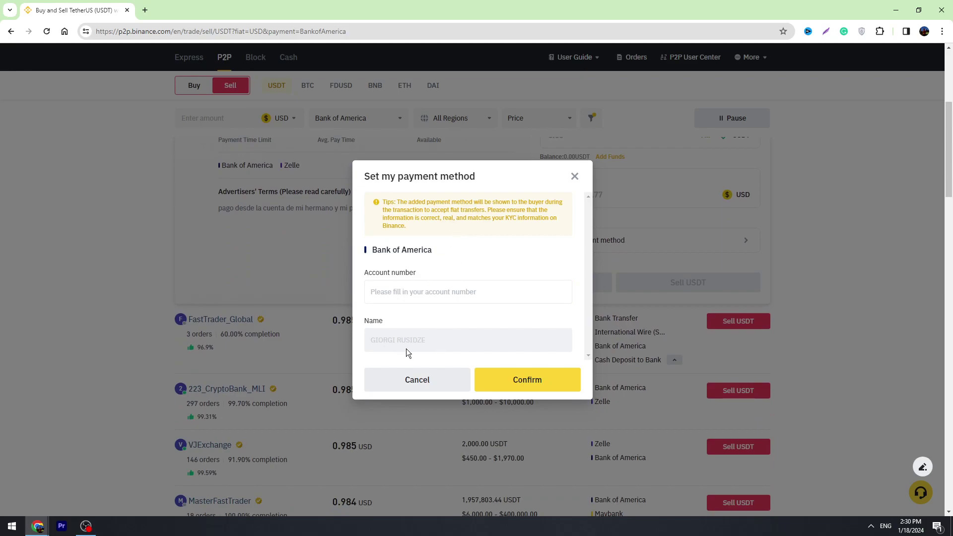
{"action": "scroll", "coordinate": [406, 348], "scroll_direction": "up", "scroll_amount": 1}
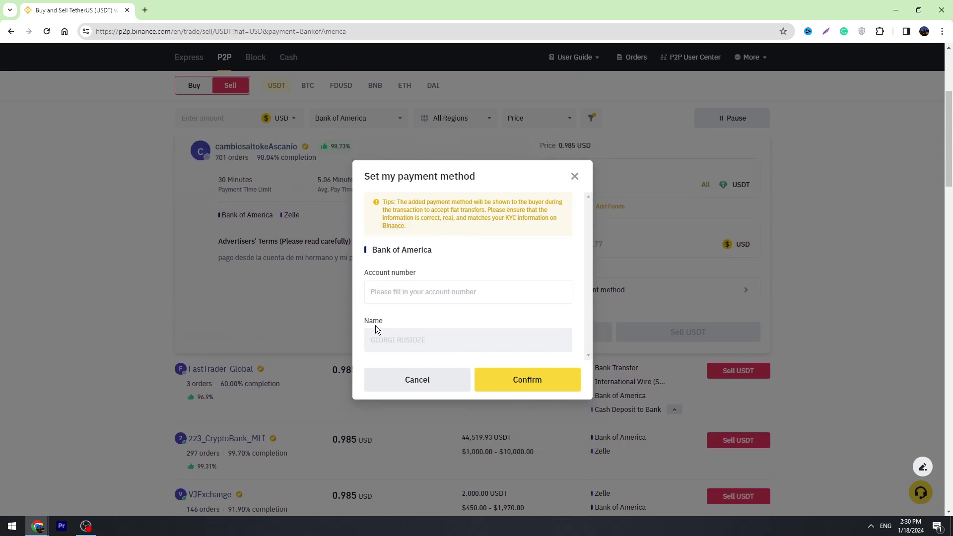
{"action": "left_click", "coordinate": [574, 177]}
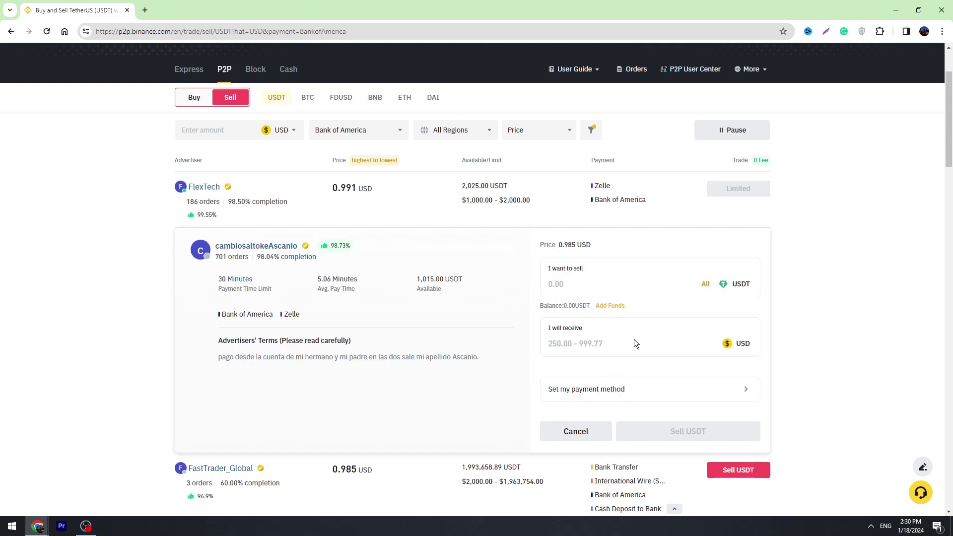
Step: Enter 250 USDT as the sell amount, quoting 246.25 USD to receive
{"action": "left_click", "coordinate": [600, 267]}
{"action": "type", "text": "2500"}
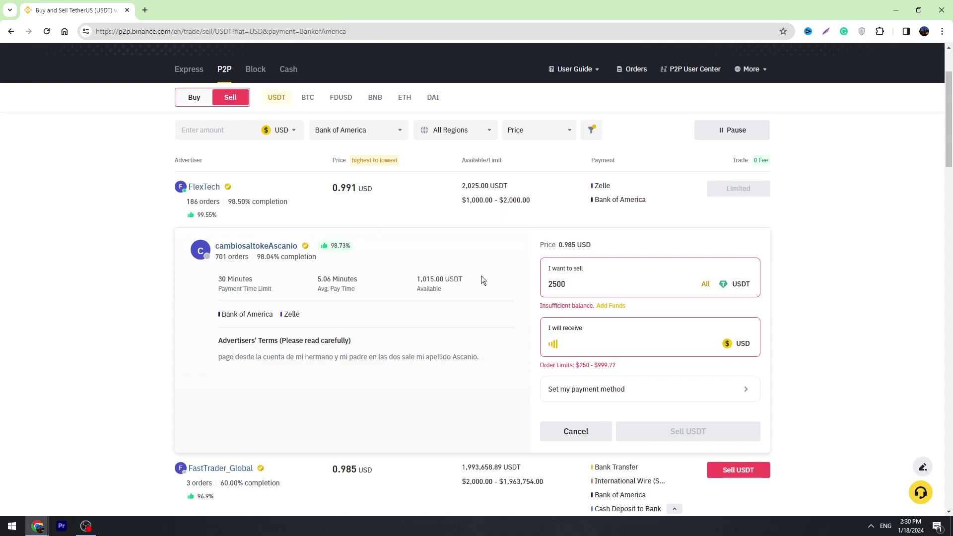
{"action": "key", "text": "BackSpace"}
{"action": "scroll", "coordinate": [312, 283], "scroll_direction": "up", "scroll_amount": 2}
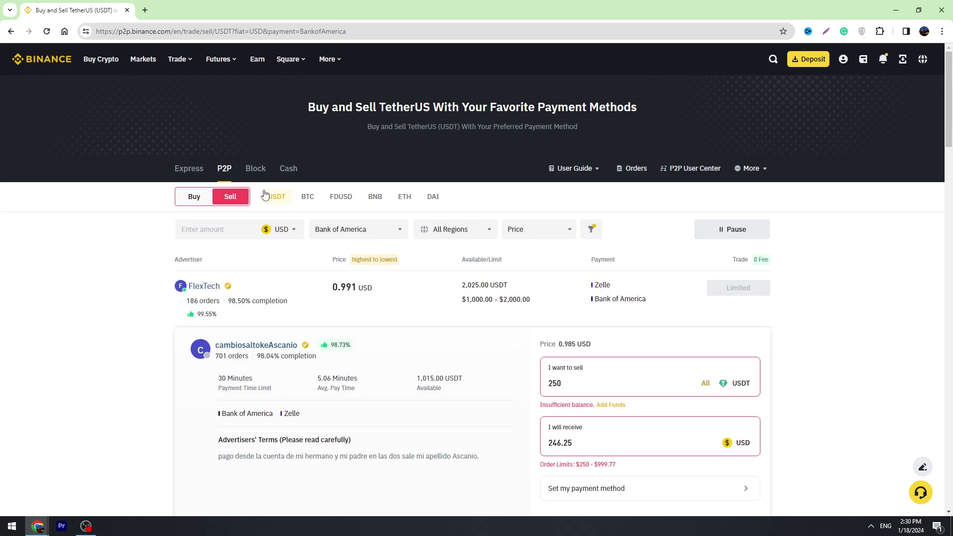